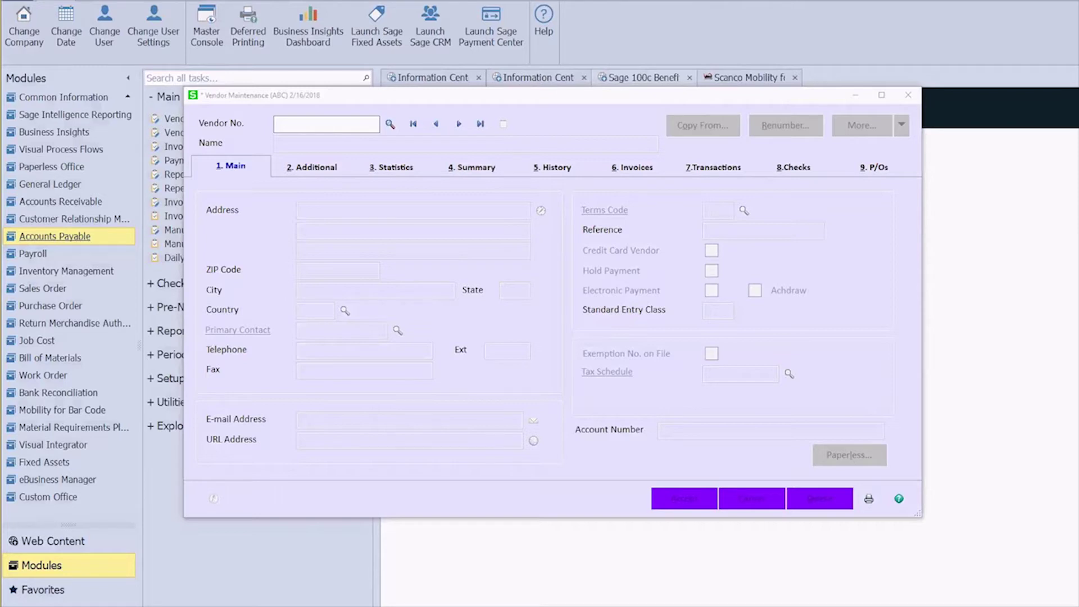
- Bring up the ACH Vendor record, check its Account Number, and cancel out of Vendor Maintenance
{"action": "left_click", "coordinate": [437, 125]}
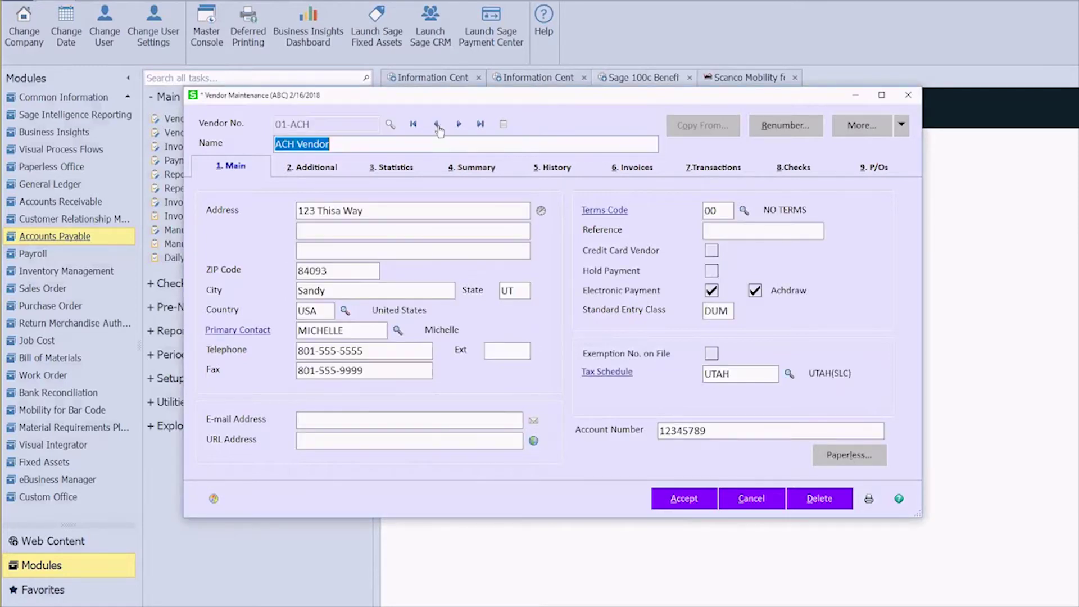
{"action": "left_click", "coordinate": [683, 430]}
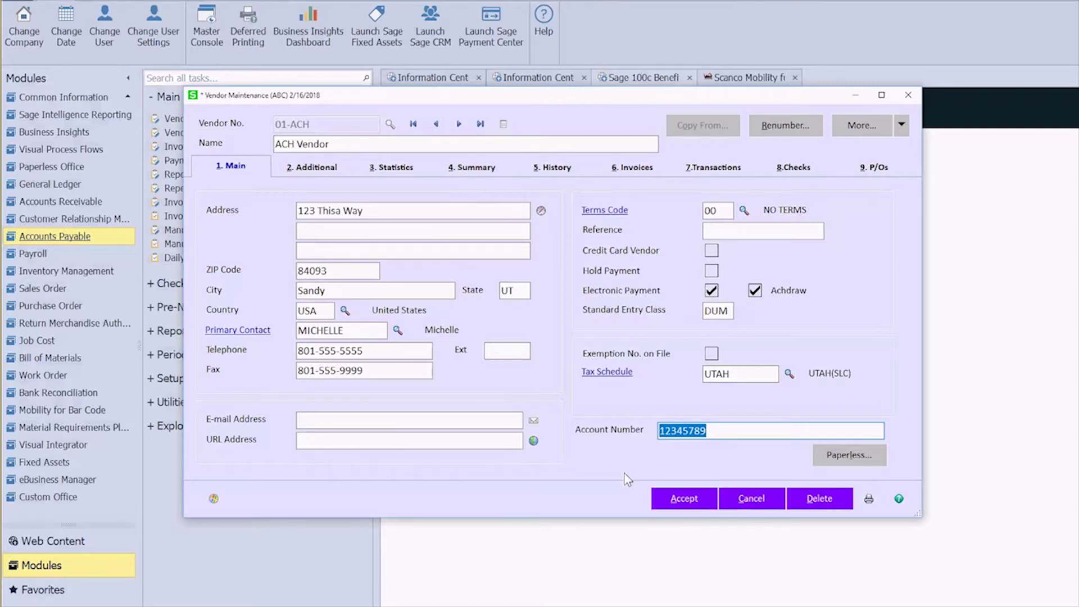
{"action": "left_click", "coordinate": [745, 494]}
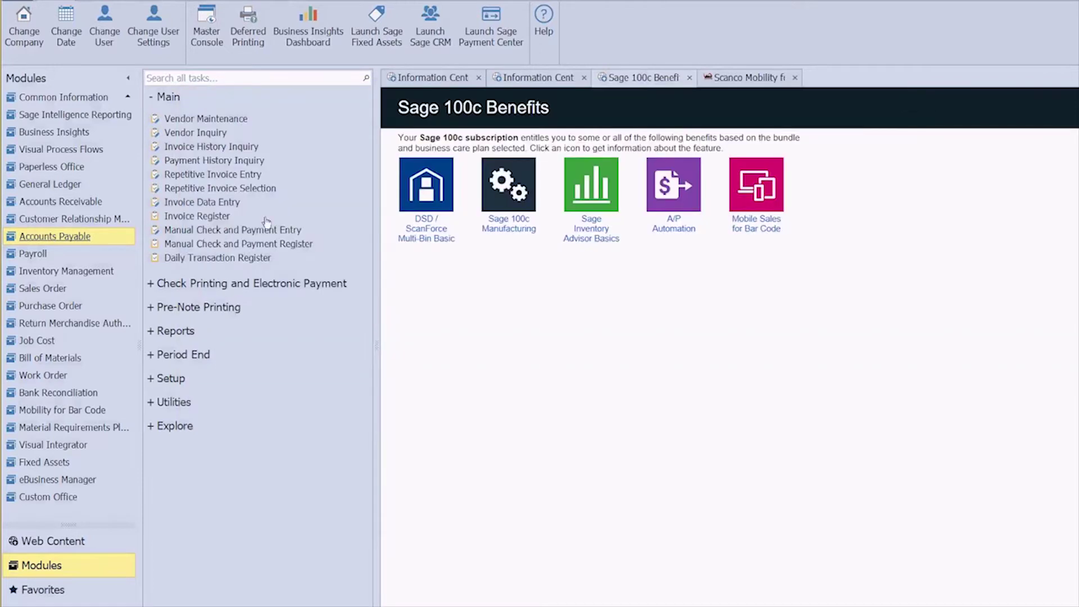
- Open Custom Office's User-Defined Field and Table Maintenance and expand the Accounts Payable tables
{"action": "left_click", "coordinate": [50, 502]}
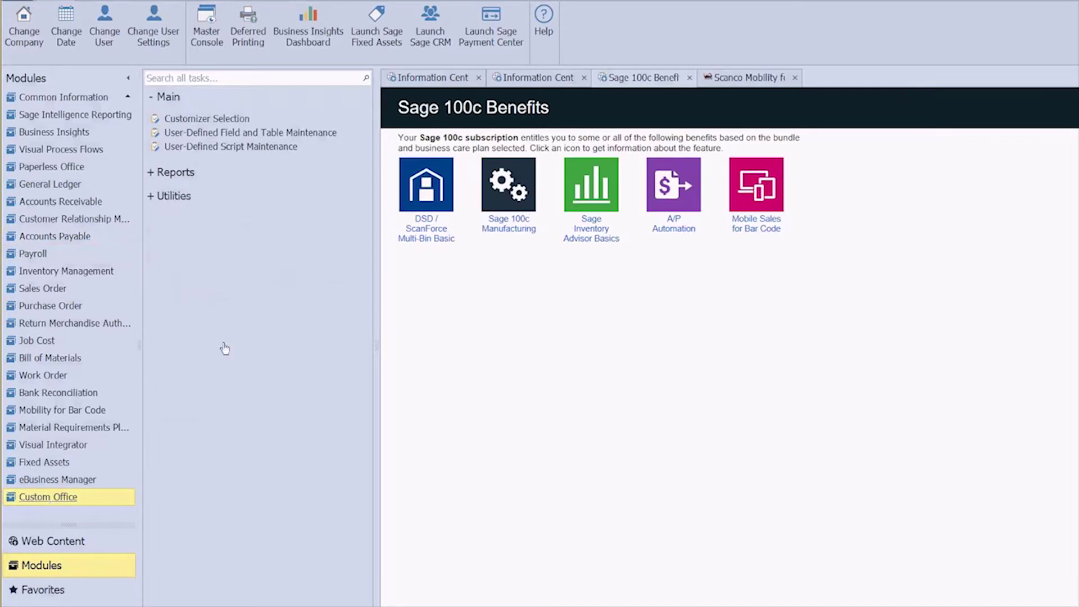
{"action": "left_click", "coordinate": [312, 135]}
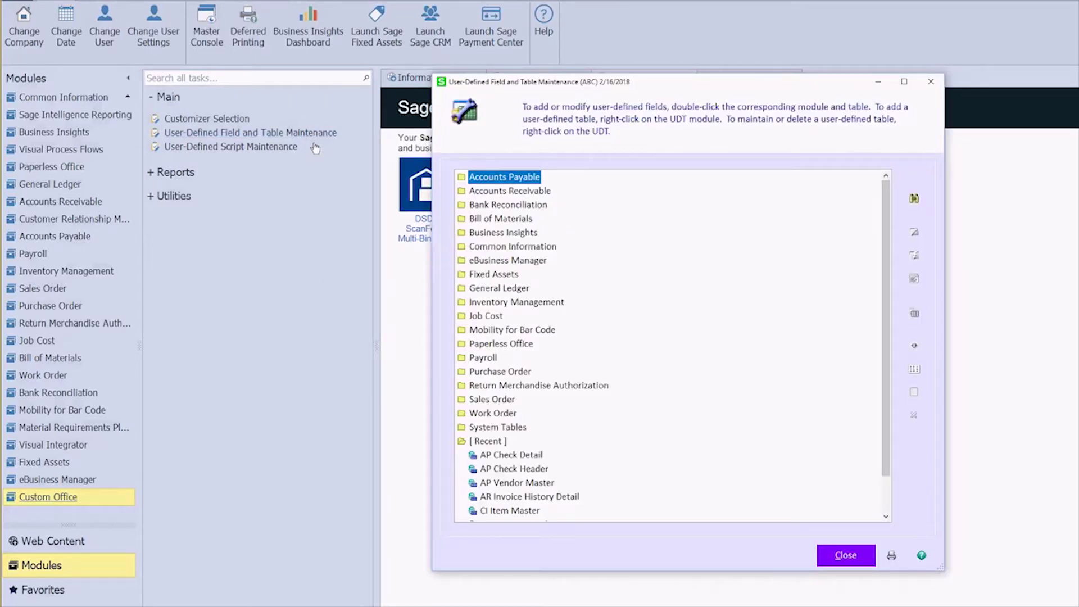
{"action": "double_click", "coordinate": [530, 181]}
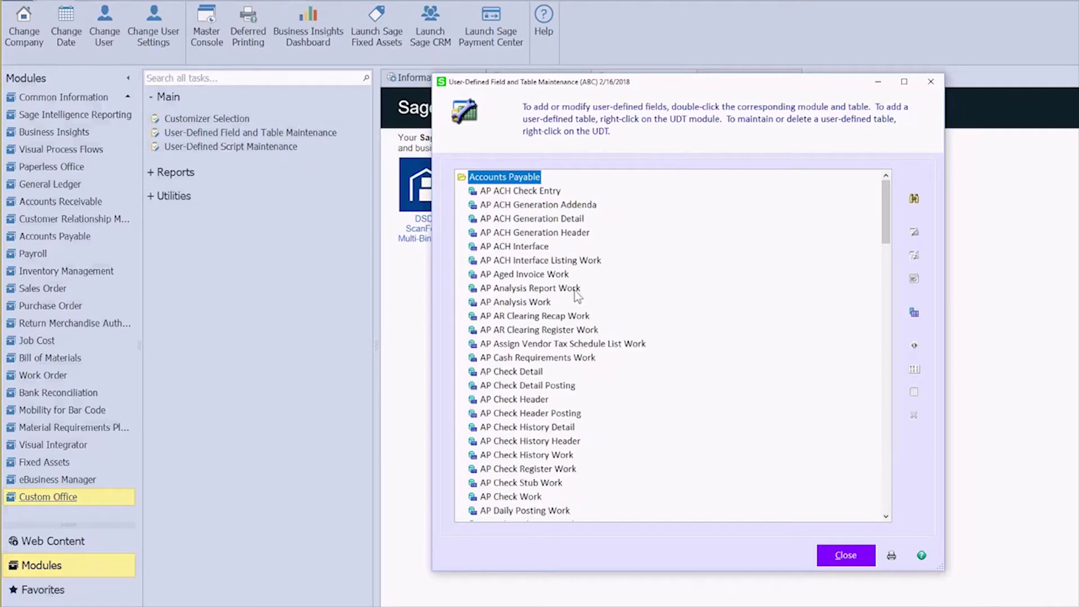
- Locate the AP Invoice Header table in the list and bring up its options
{"action": "scroll", "coordinate": [591, 395], "scroll_direction": "down", "scroll_amount": 15}
{"action": "scroll", "coordinate": [594, 396], "scroll_direction": "down", "scroll_amount": 6}
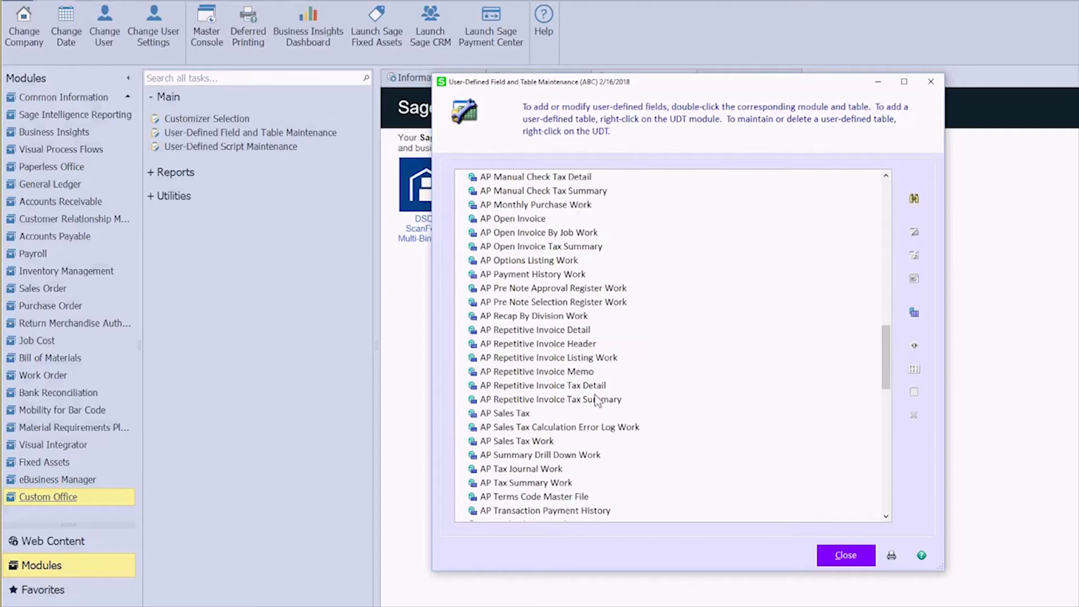
{"action": "scroll", "coordinate": [596, 395], "scroll_direction": "down", "scroll_amount": 6}
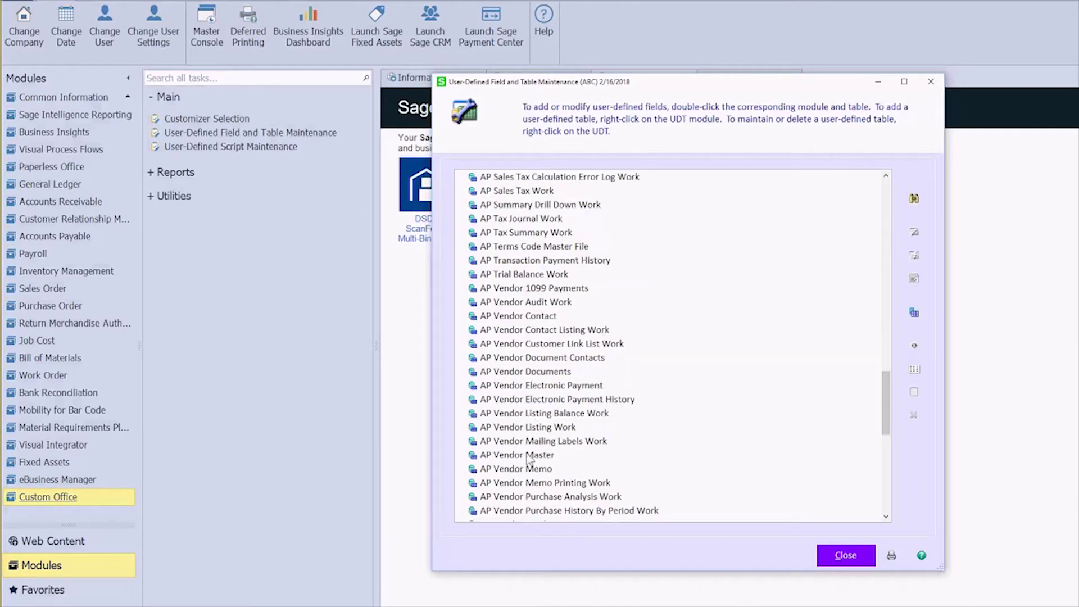
{"action": "left_click", "coordinate": [528, 454]}
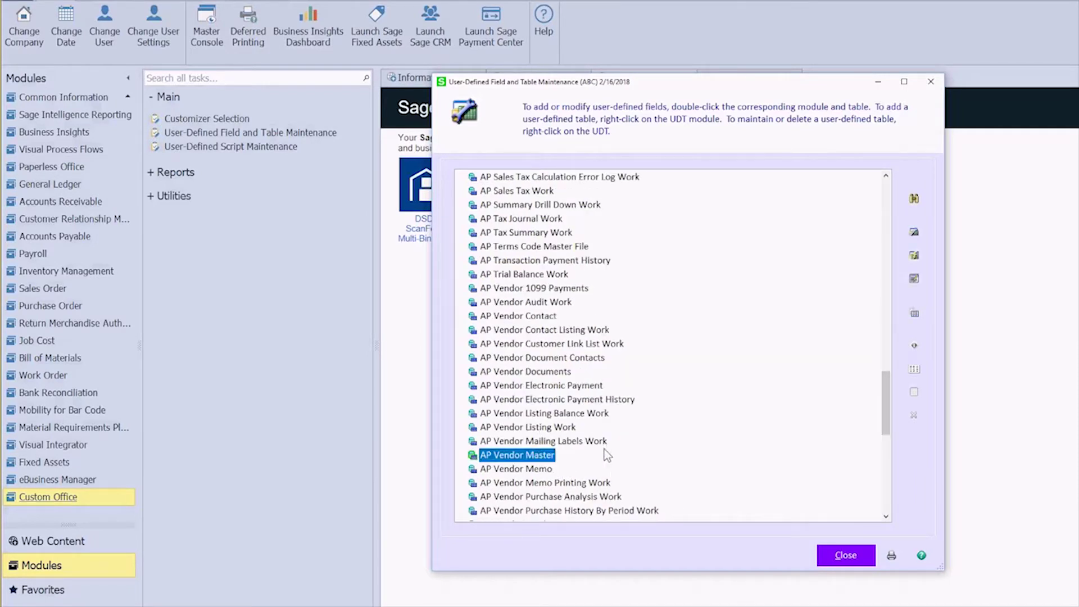
{"action": "scroll", "coordinate": [605, 449], "scroll_direction": "up", "scroll_amount": 13}
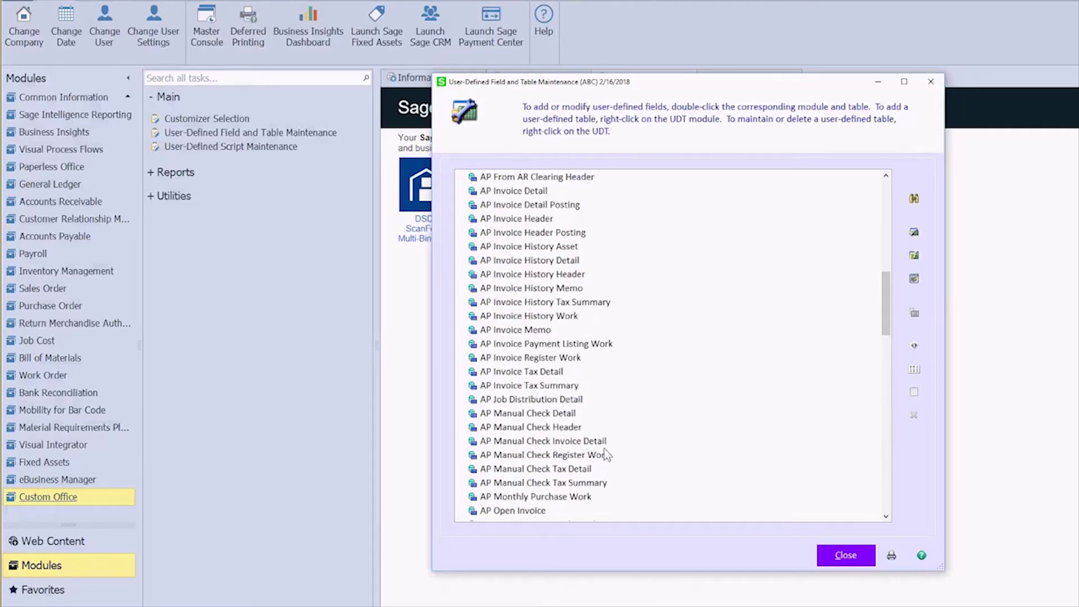
{"action": "scroll", "coordinate": [603, 421], "scroll_direction": "up", "scroll_amount": 1}
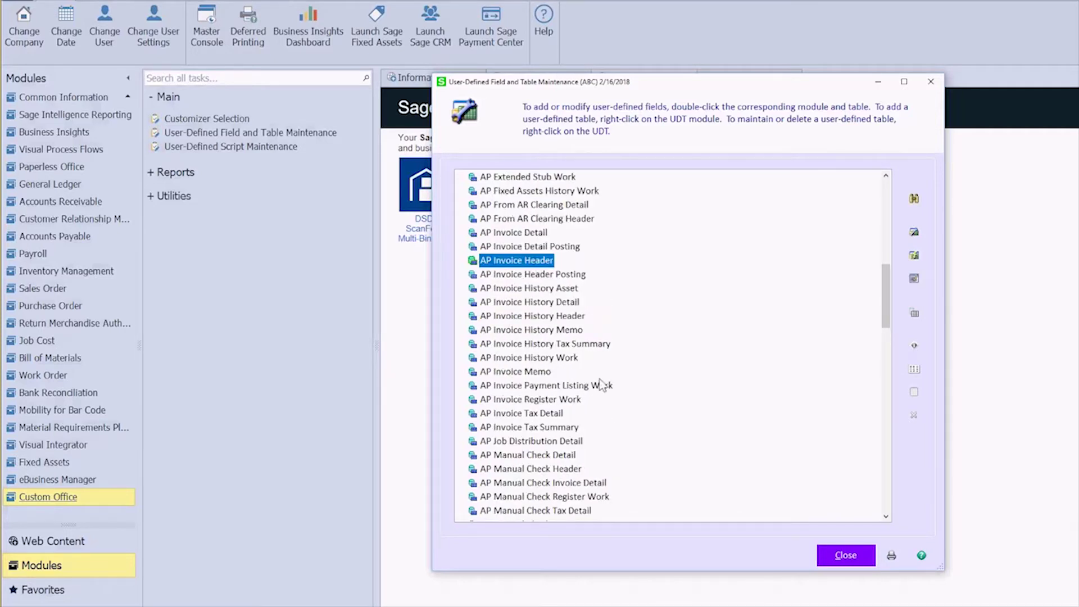
{"action": "right_click", "coordinate": [522, 262]}
- Add a new AP Invoice Header field named ACCOUNT NO with the description 'Account Number'
{"action": "left_click", "coordinate": [553, 274]}
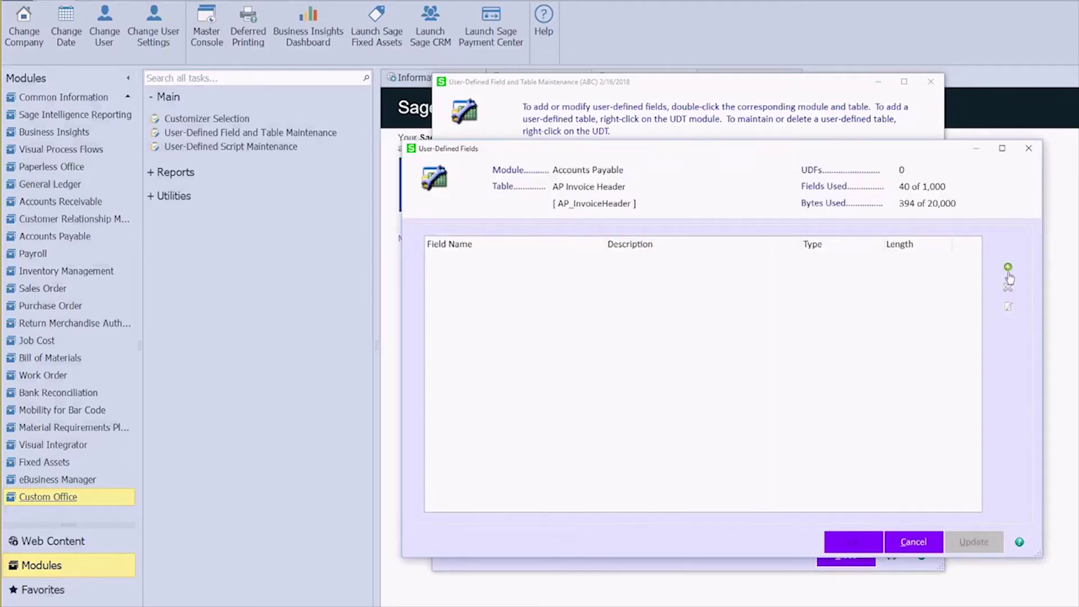
{"action": "left_click", "coordinate": [1008, 268]}
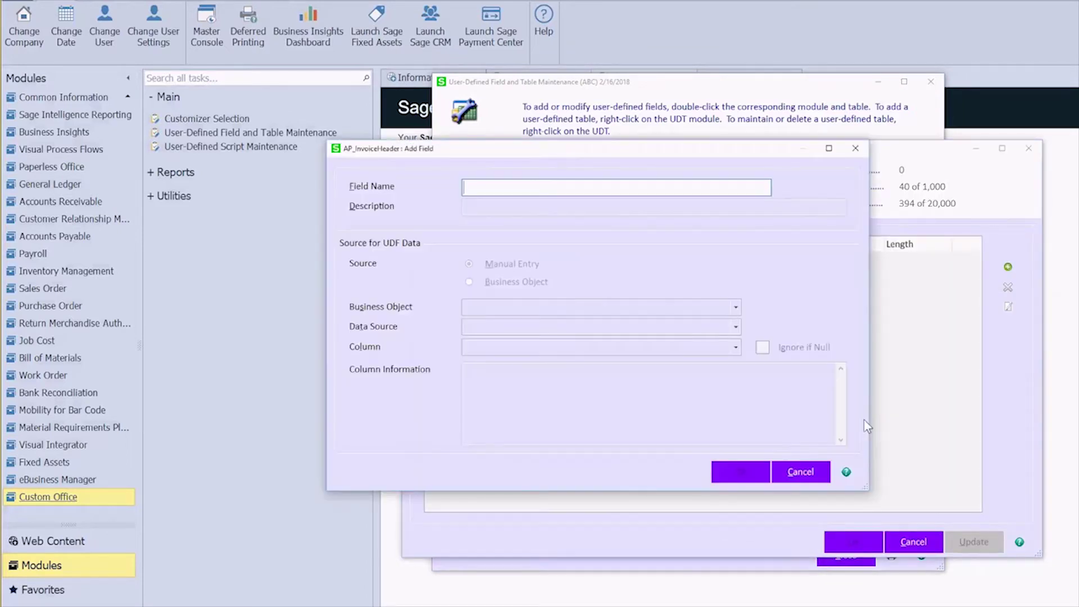
{"action": "type", "text": "ACCOUNT NO"}
{"action": "key", "text": "Tab"}
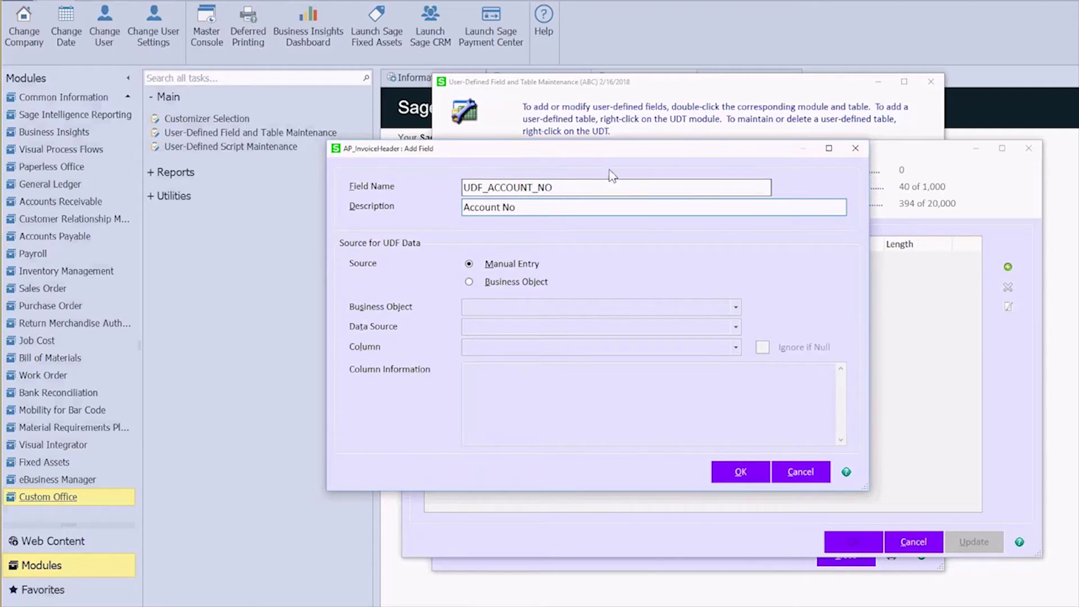
{"action": "left_click", "coordinate": [548, 209]}
{"action": "type", "text": "umber"}
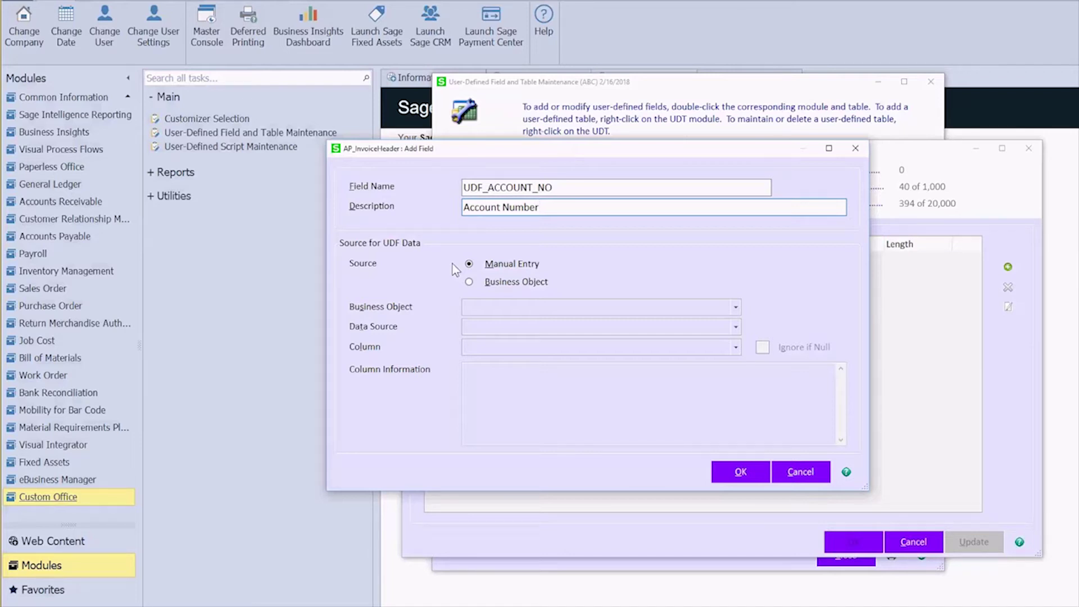
- Source the field from the Business Object, with Data Source VendorNo and Column UDF_ACCOUNT_NO
{"action": "left_click", "coordinate": [470, 282]}
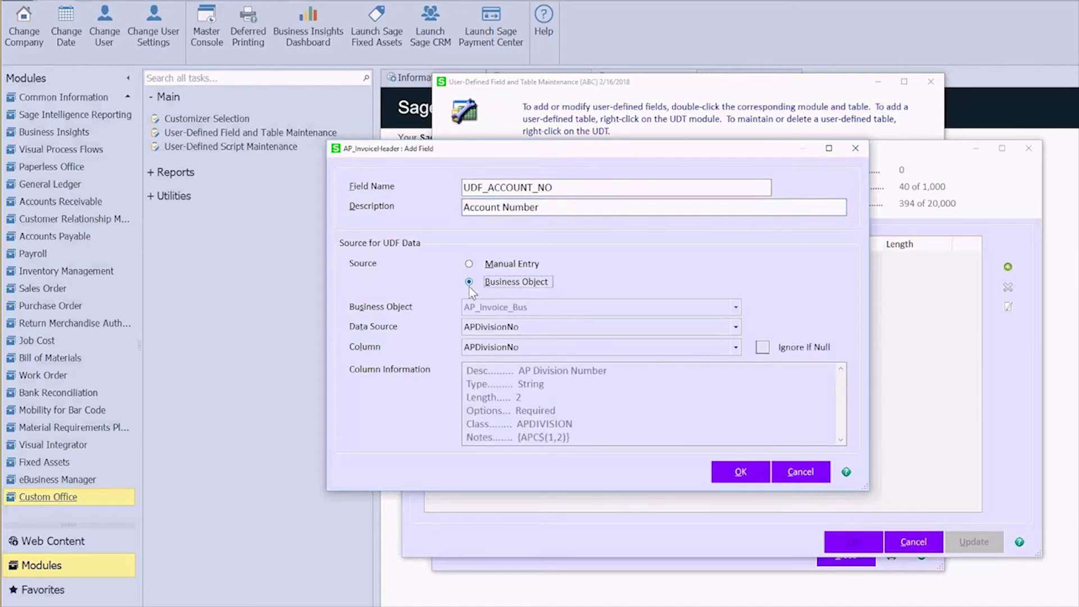
{"action": "left_click", "coordinate": [552, 327]}
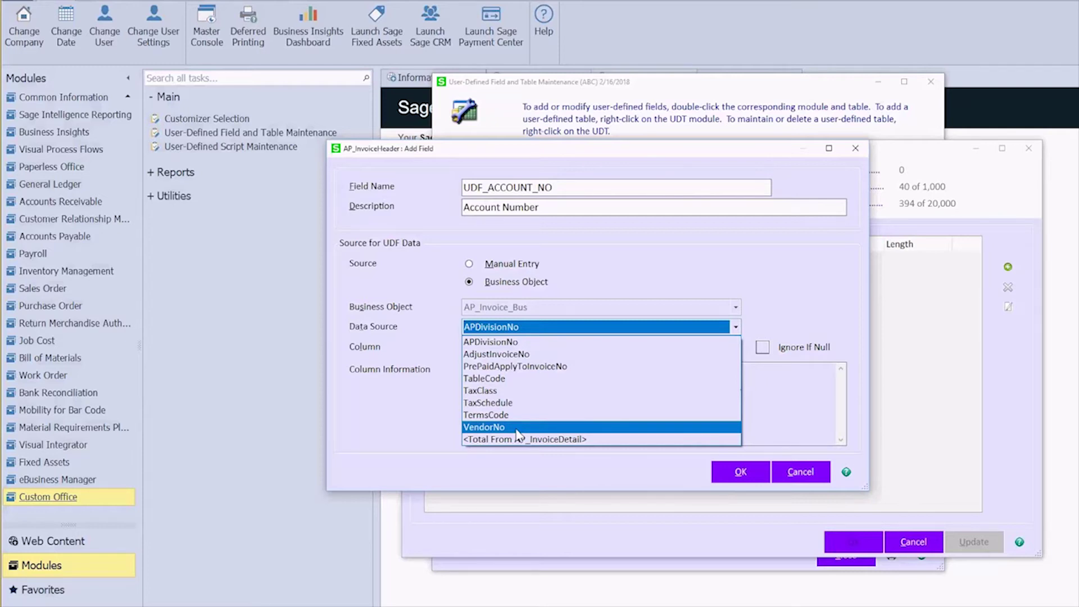
{"action": "left_click", "coordinate": [491, 427]}
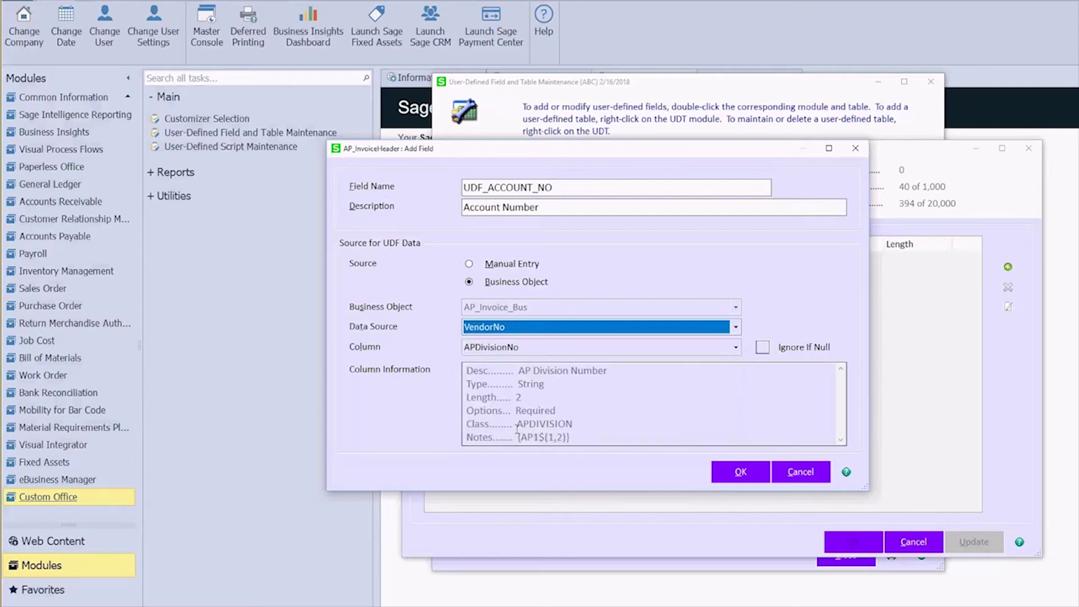
{"action": "left_click", "coordinate": [540, 347]}
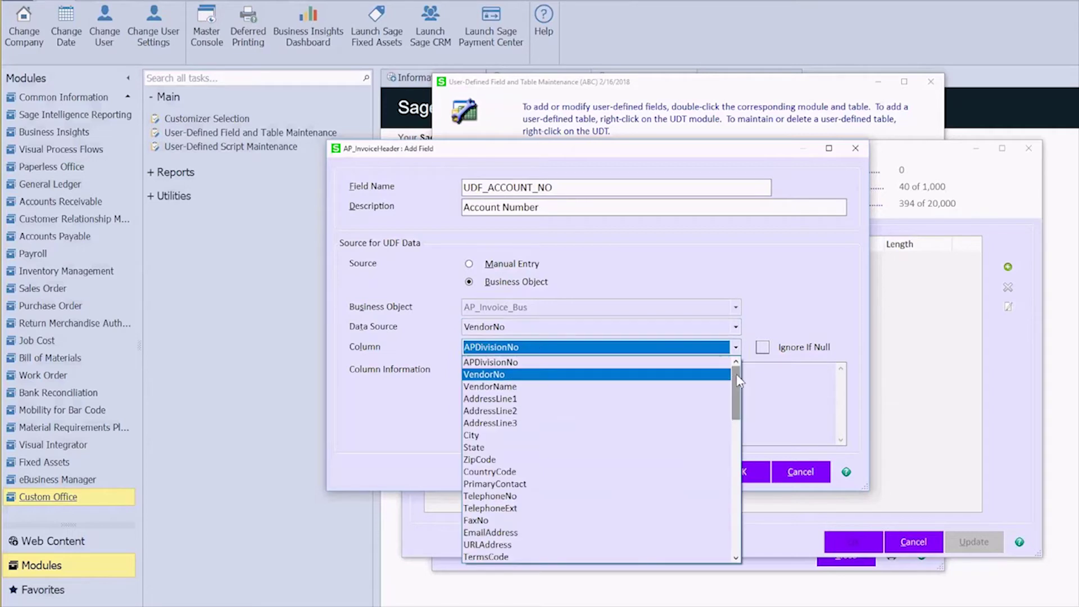
{"action": "left_click_drag", "start_coordinate": [736, 373], "coordinate": [737, 534]}
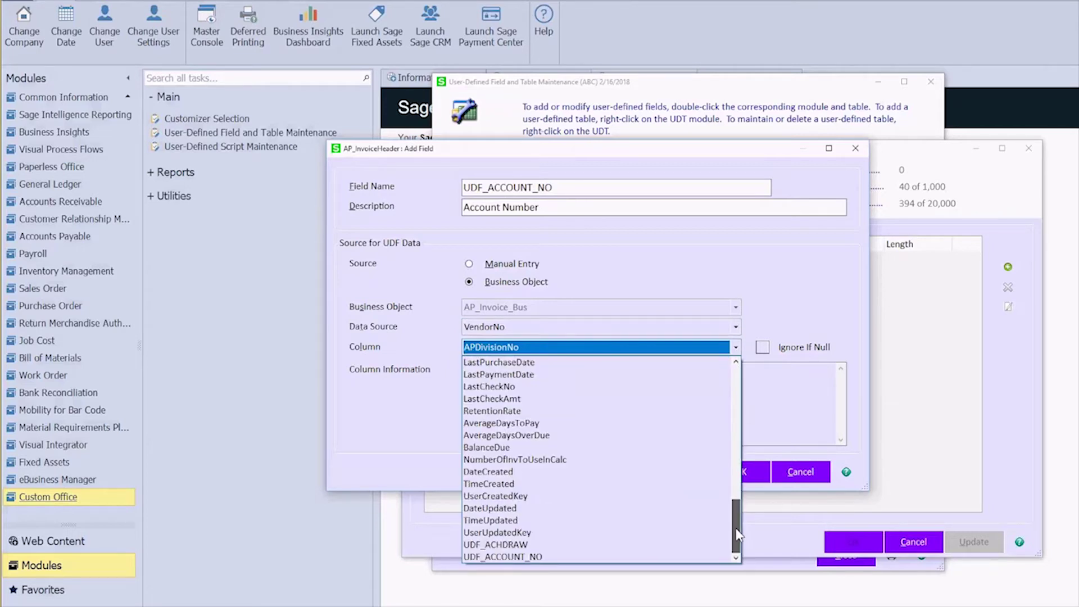
{"action": "left_click", "coordinate": [540, 556]}
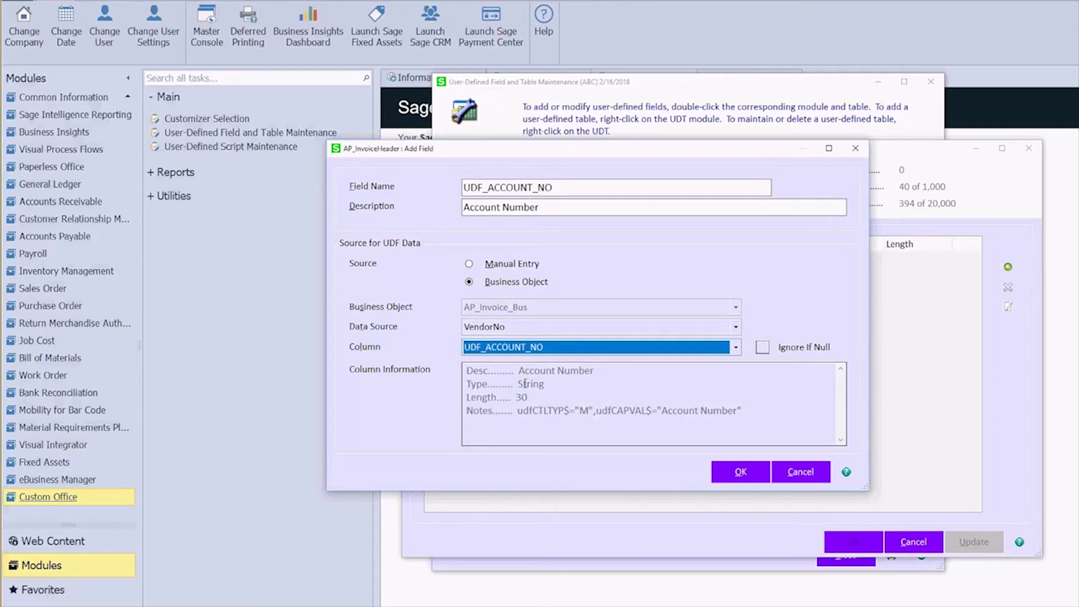
{"action": "left_click", "coordinate": [739, 471]}
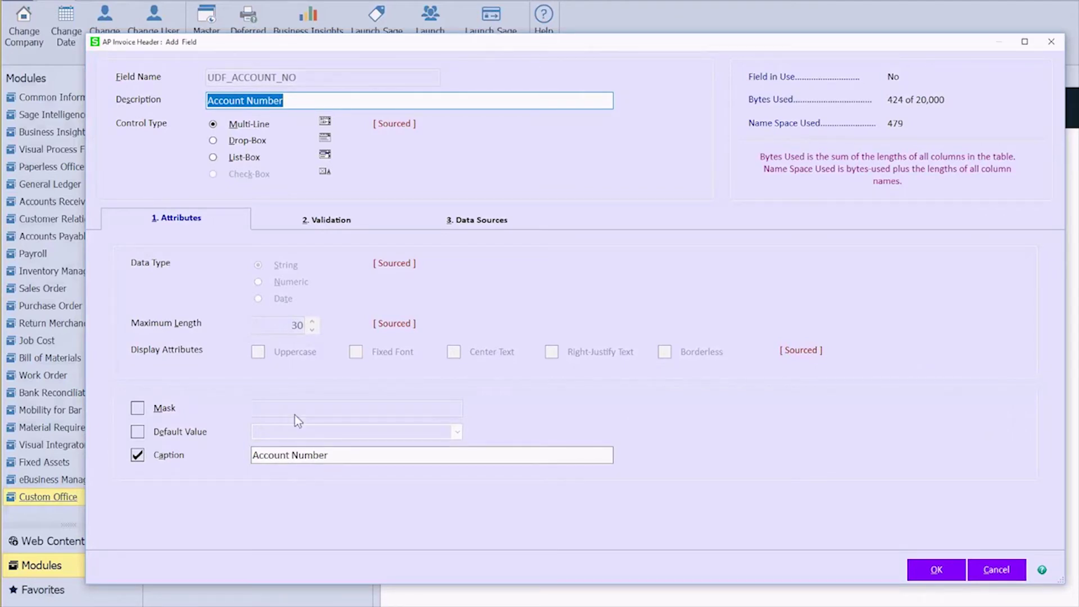
- Save the Account Number field, apply the UDF changes, update the data files, and close maintenance
{"action": "left_click", "coordinate": [463, 224]}
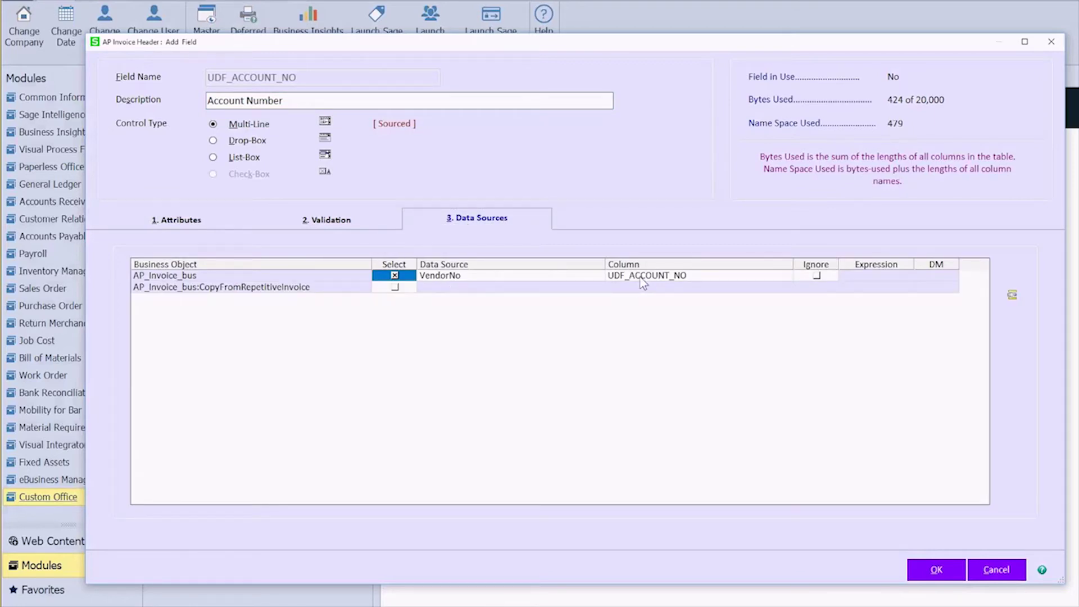
{"action": "left_click", "coordinate": [936, 569]}
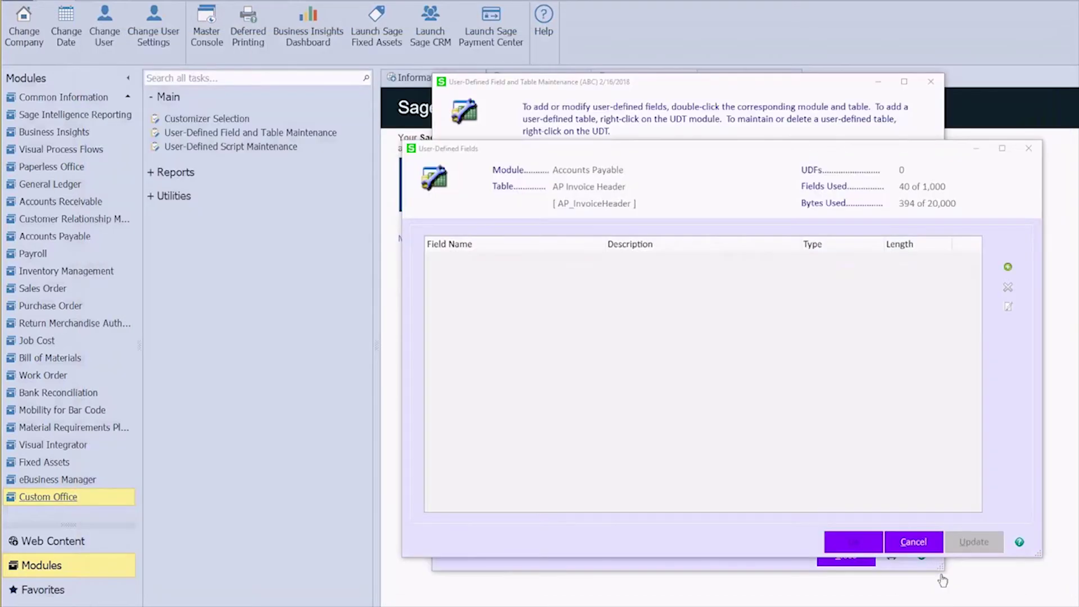
{"action": "left_click", "coordinate": [854, 540]}
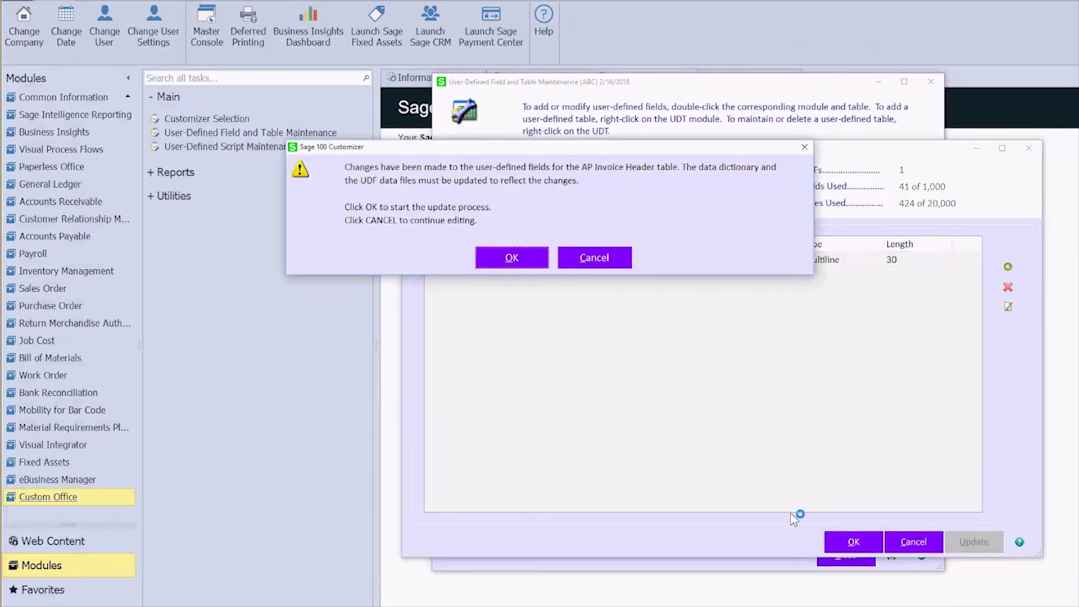
{"action": "left_click", "coordinate": [512, 258]}
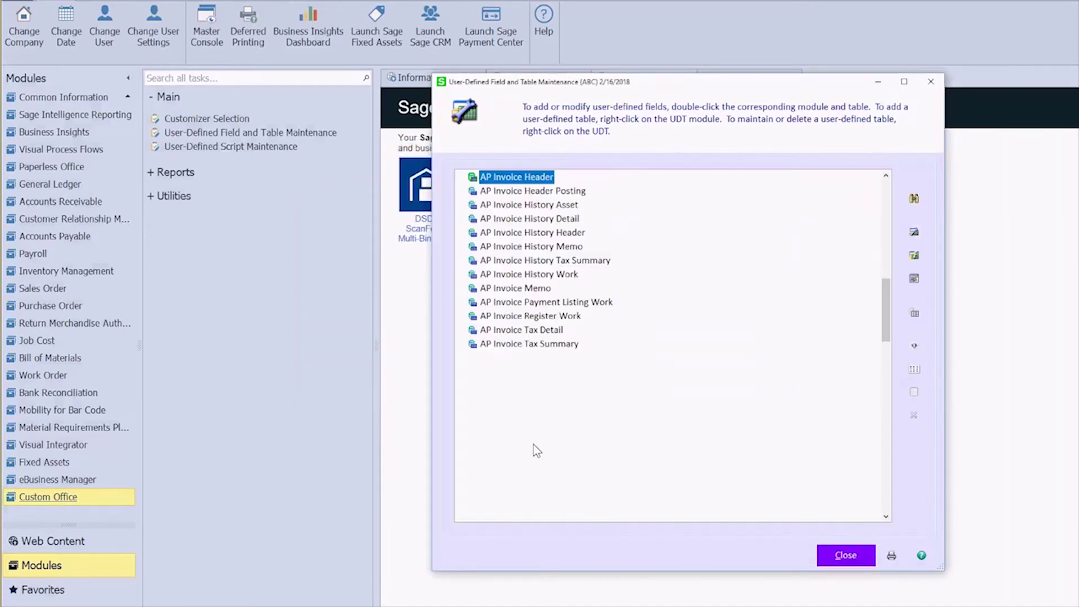
{"action": "left_click", "coordinate": [844, 555]}
- Open A/P Invoice Data Entry and launch the Customizer on its header panel
{"action": "left_click", "coordinate": [54, 236]}
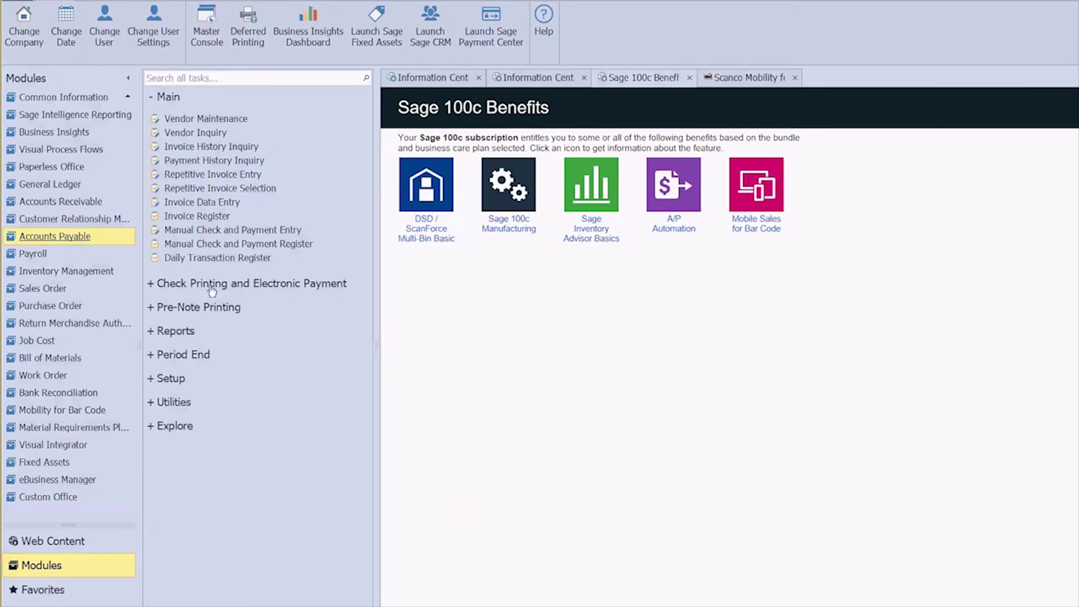
{"action": "left_click", "coordinate": [209, 202]}
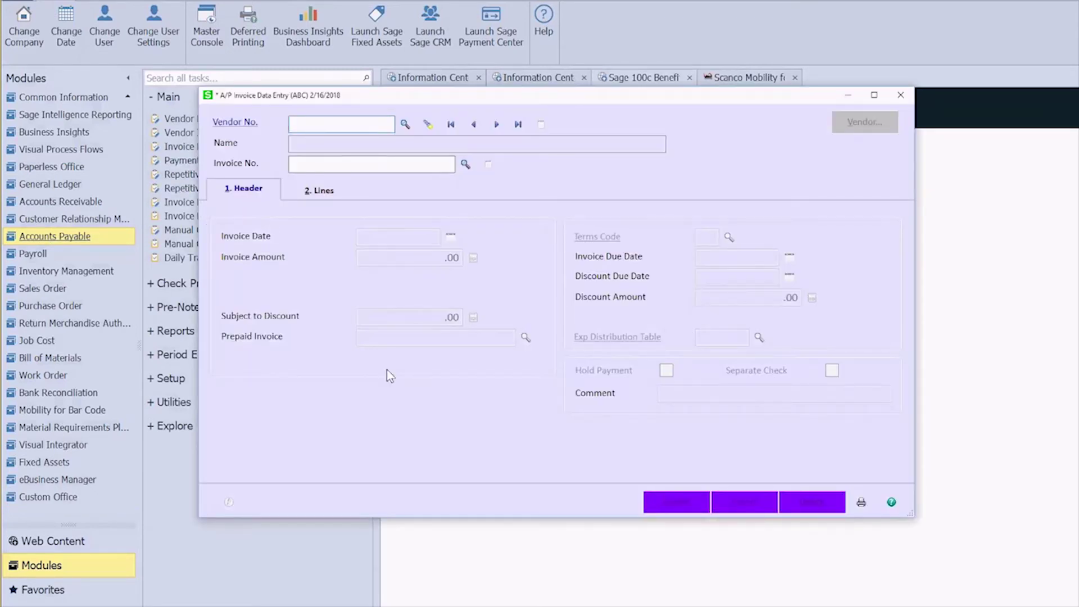
{"action": "right_click", "coordinate": [396, 422]}
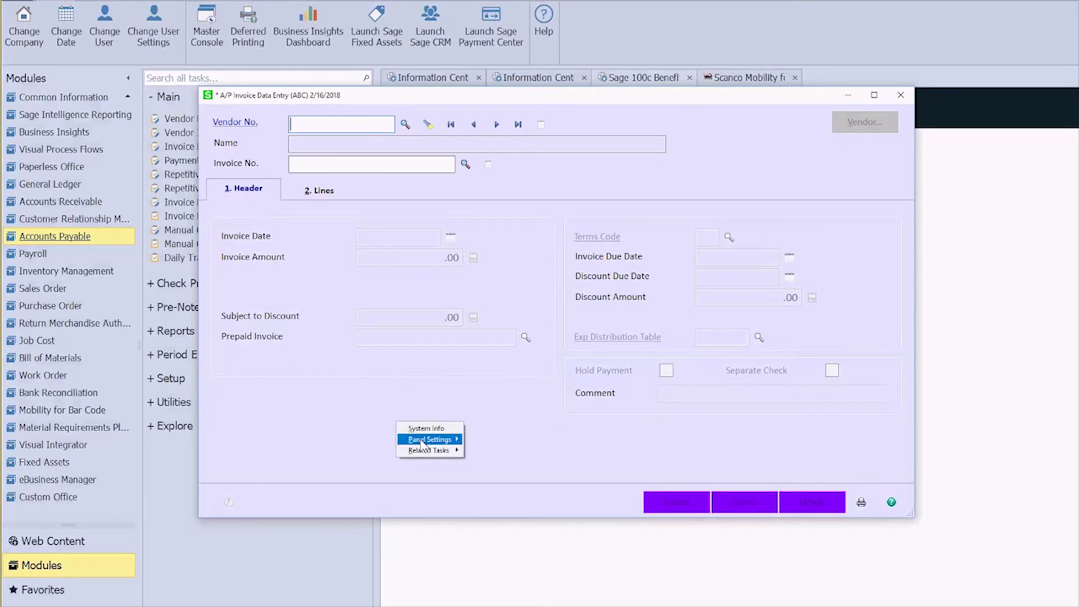
{"action": "mouse_move", "coordinate": [424, 442]}
{"action": "left_click", "coordinate": [492, 440]}
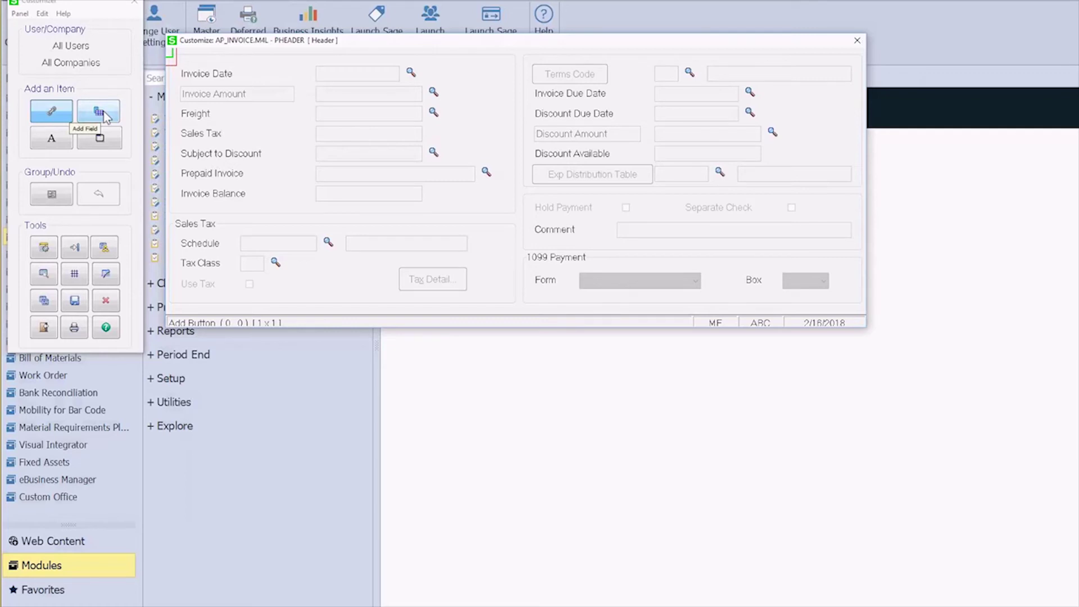
- Add the UDF_ACCOUNT_NO field to the invoice header near Schedule
{"action": "left_click", "coordinate": [104, 115]}
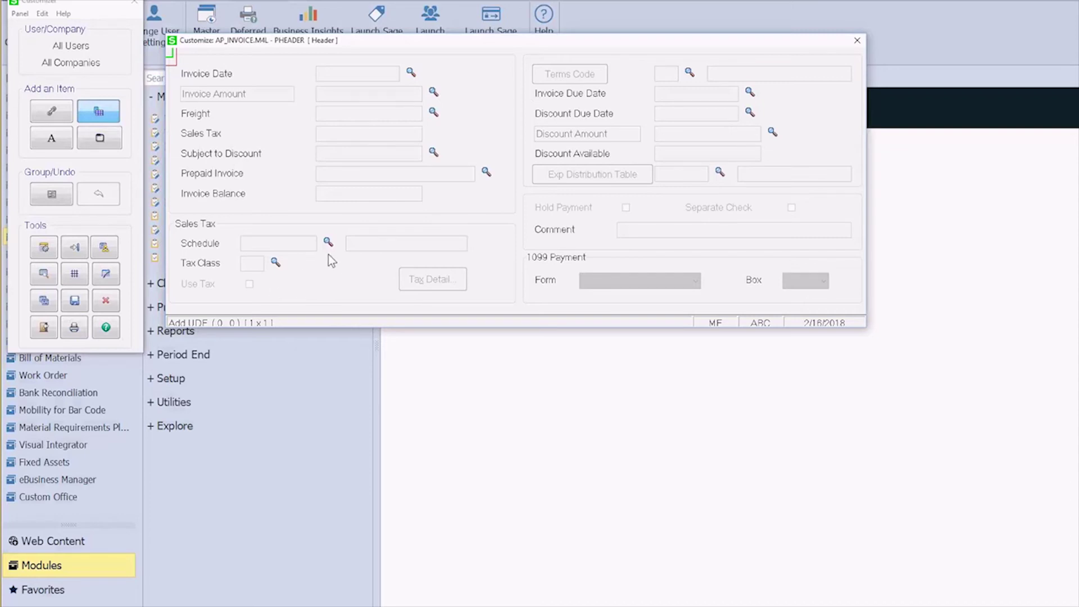
{"action": "left_click_drag", "start_coordinate": [348, 252], "coordinate": [575, 267]}
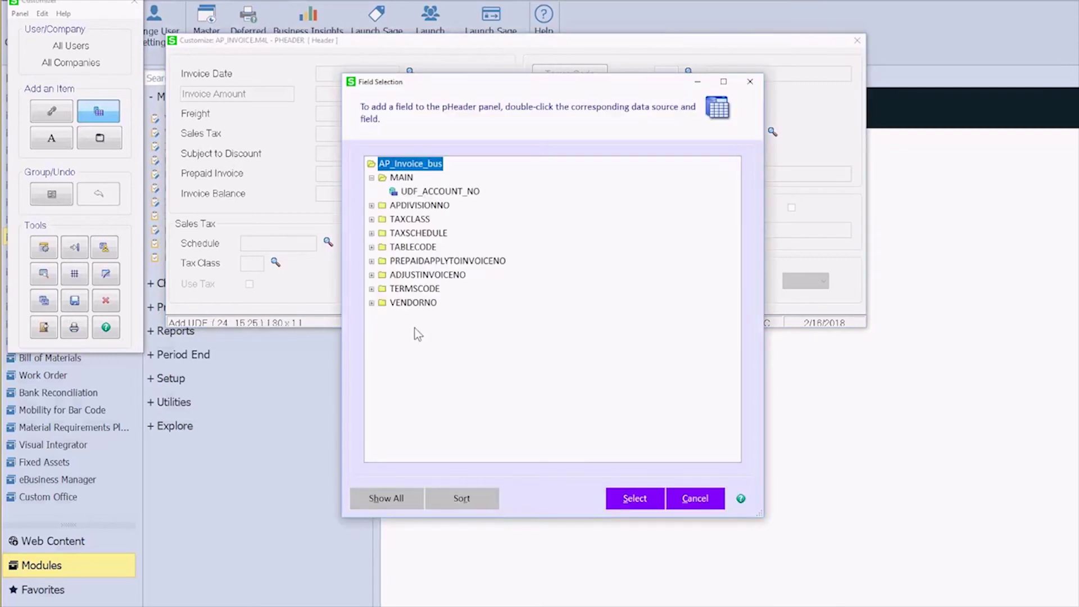
{"action": "left_click", "coordinate": [441, 191]}
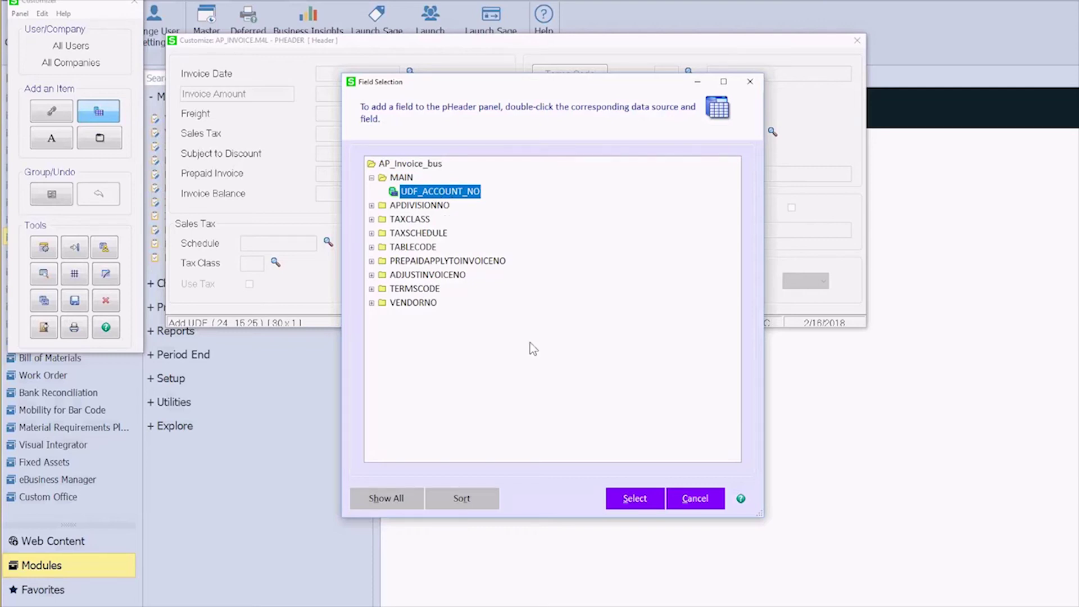
{"action": "left_click", "coordinate": [635, 498]}
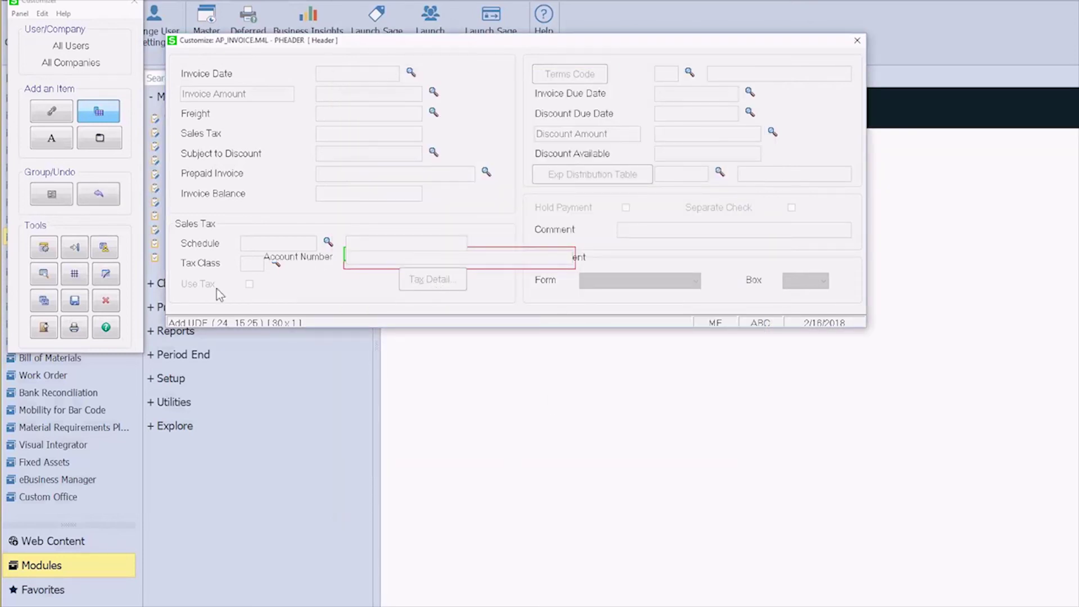
- Rearrange Use Tax, Tax Detail, and the Account Number field and label into one row
{"action": "left_click", "coordinate": [200, 285]}
{"action": "left_click_drag", "start_coordinate": [200, 285], "coordinate": [195, 294]}
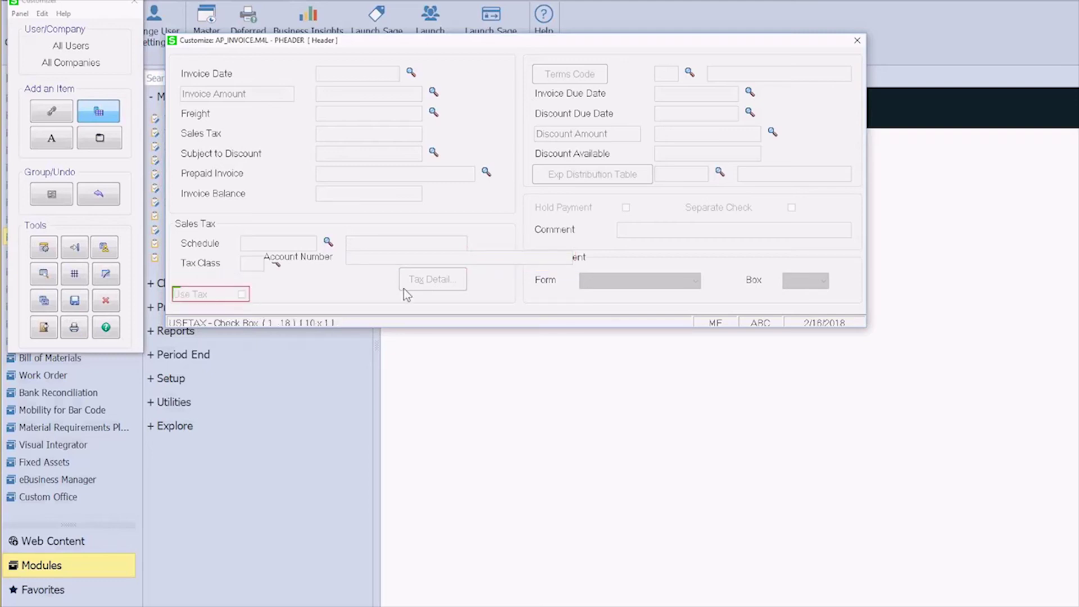
{"action": "left_click_drag", "start_coordinate": [442, 287], "coordinate": [291, 289]}
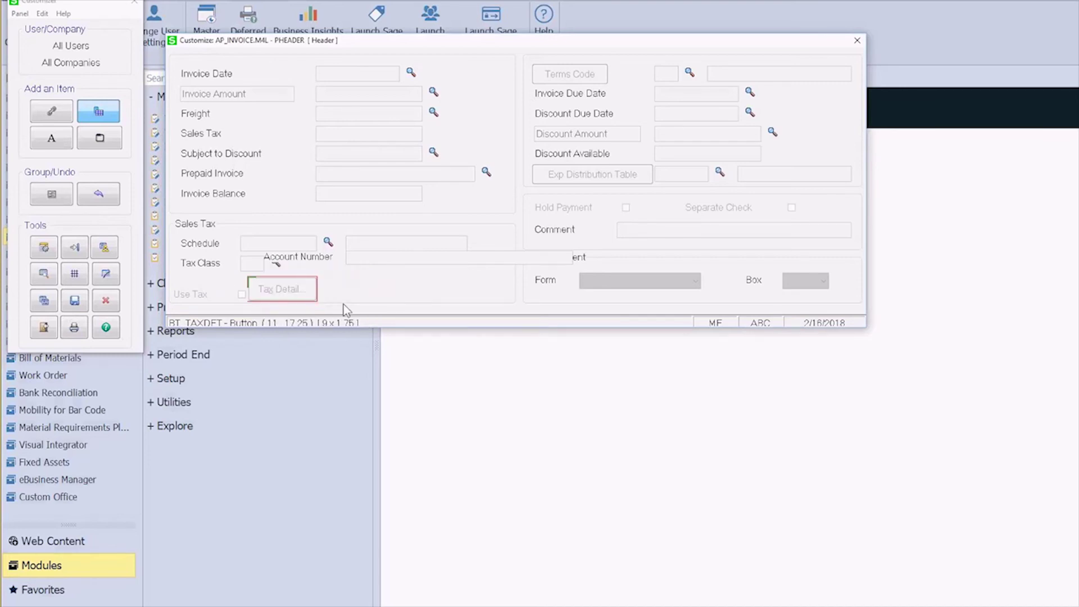
{"action": "left_click_drag", "start_coordinate": [376, 261], "coordinate": [359, 298]}
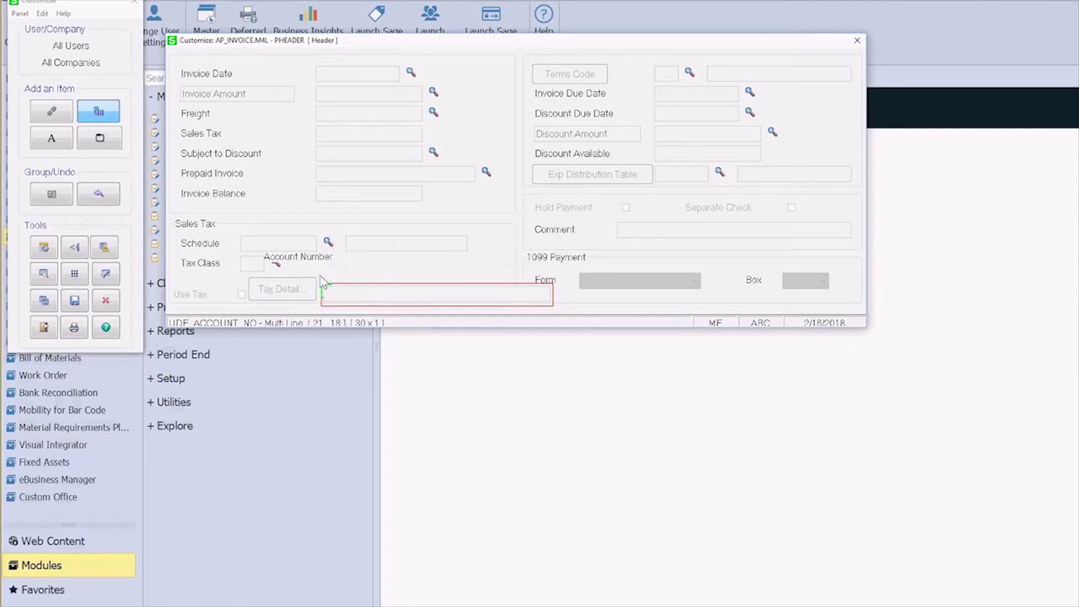
{"action": "left_click", "coordinate": [302, 256]}
{"action": "left_click_drag", "start_coordinate": [303, 261], "coordinate": [376, 275]}
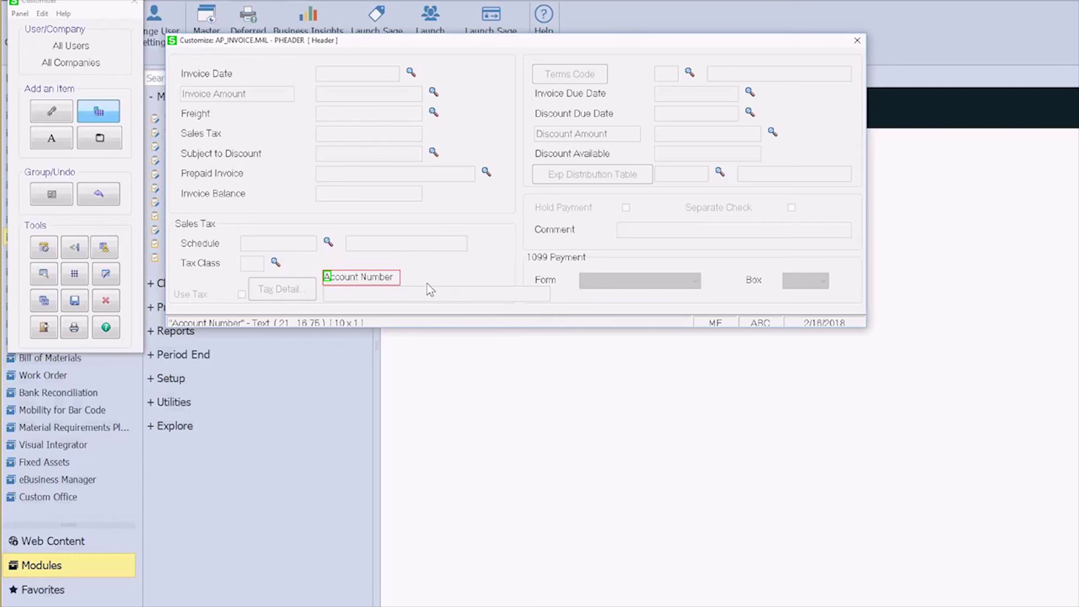
{"action": "left_click", "coordinate": [22, 14]}
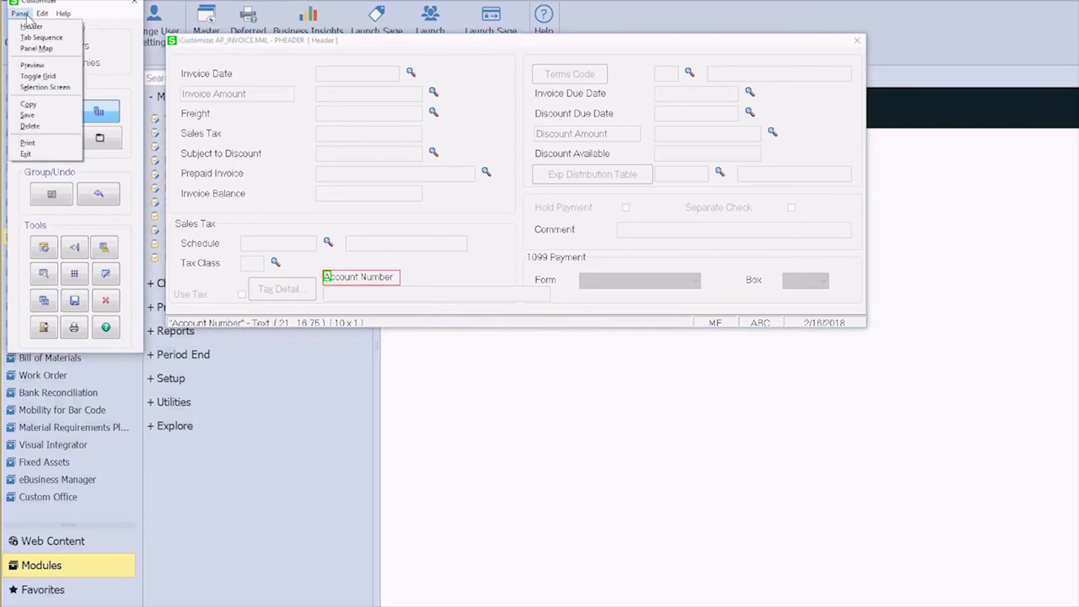
- Save the customized header panel, exit the Customizer, and close the Customize window
{"action": "left_click", "coordinate": [27, 115]}
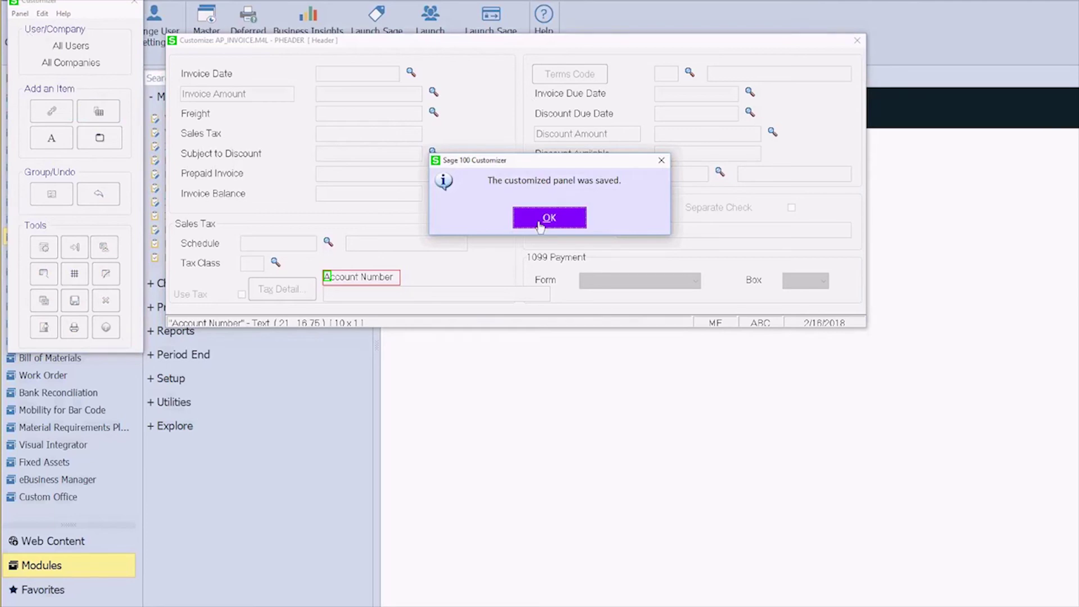
{"action": "left_click", "coordinate": [537, 223]}
{"action": "left_click", "coordinate": [20, 13]}
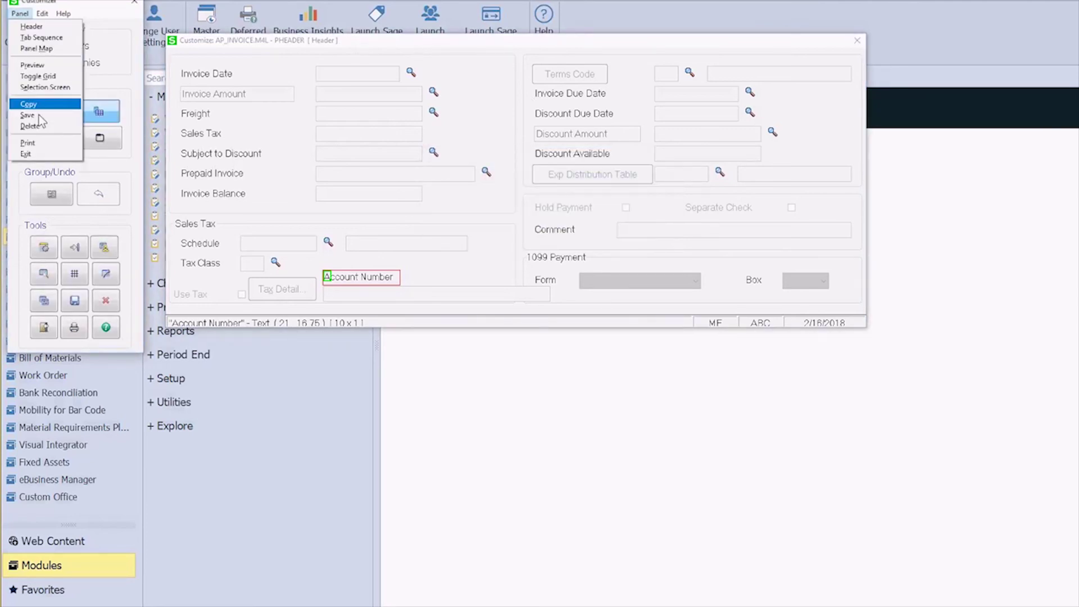
{"action": "left_click", "coordinate": [25, 154]}
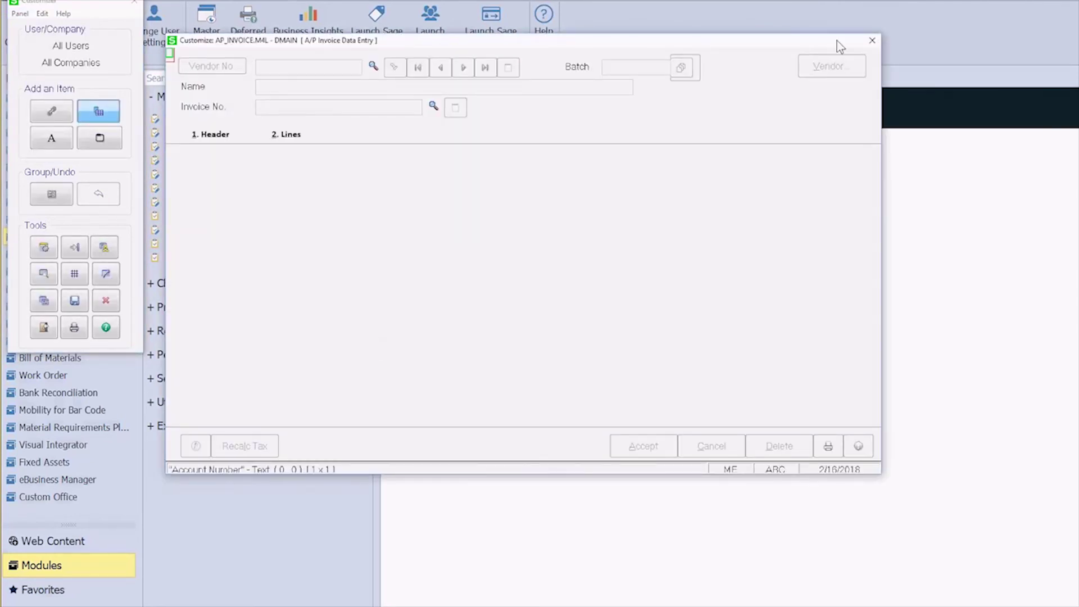
{"action": "left_click", "coordinate": [870, 42]}
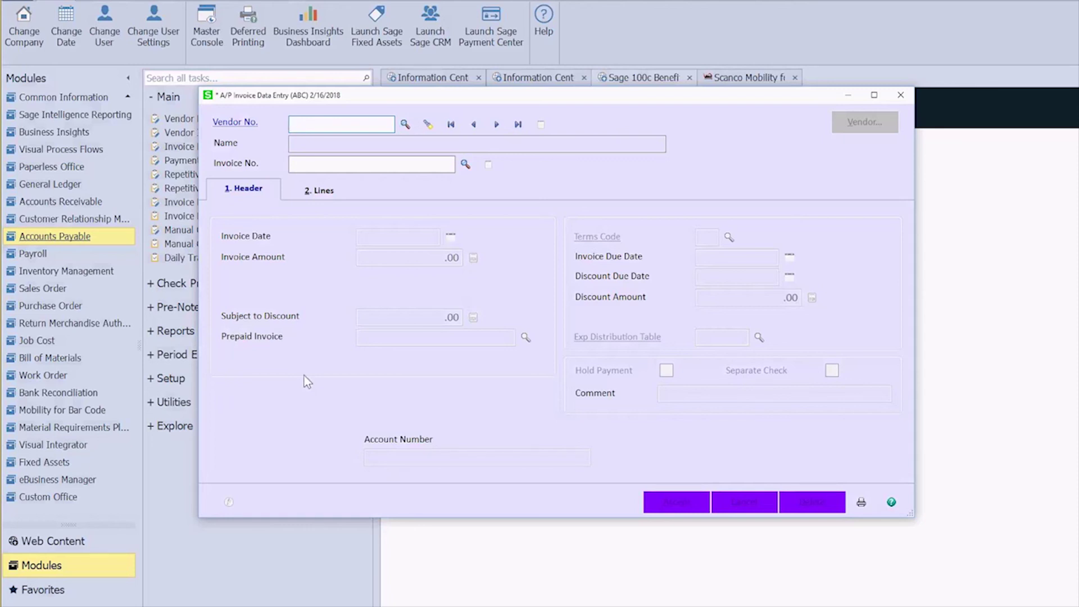
- Choose ACH Vendor (01-ACH) from the Vendor List for the invoice
{"action": "left_click", "coordinate": [404, 124]}
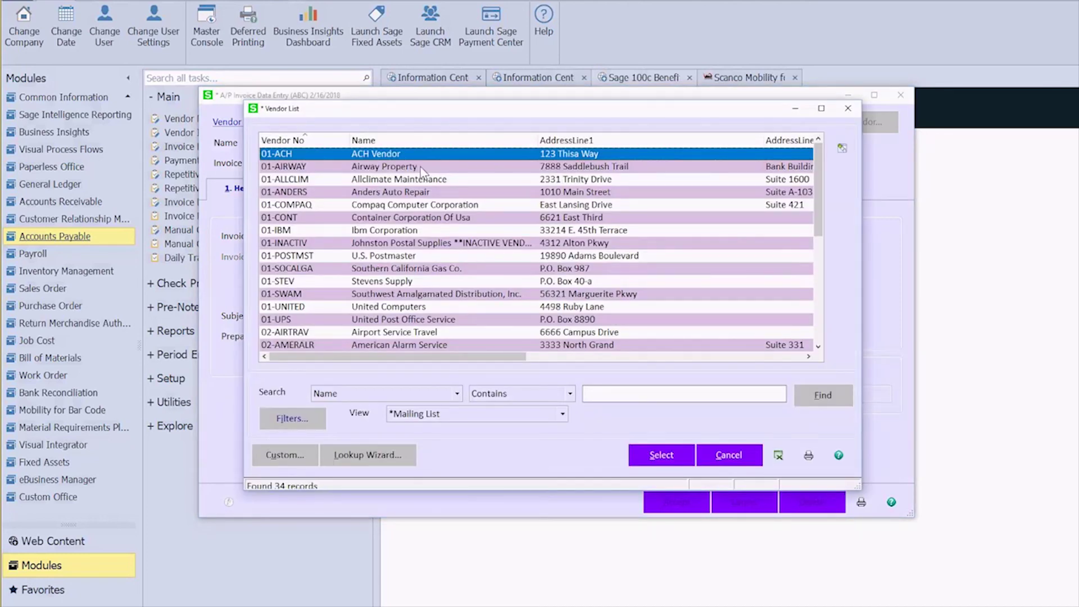
{"action": "double_click", "coordinate": [339, 155]}
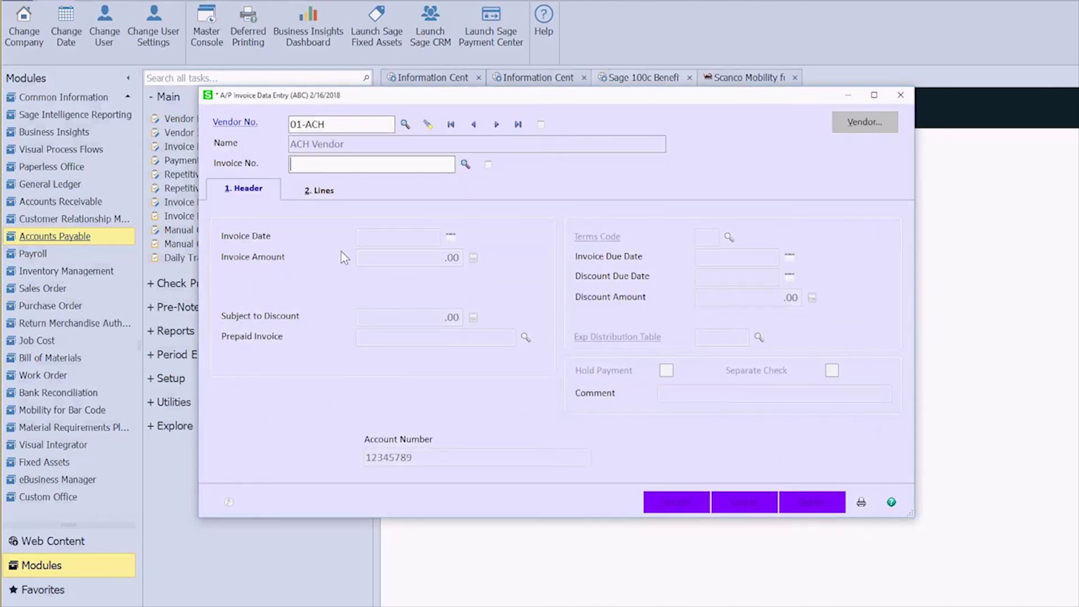